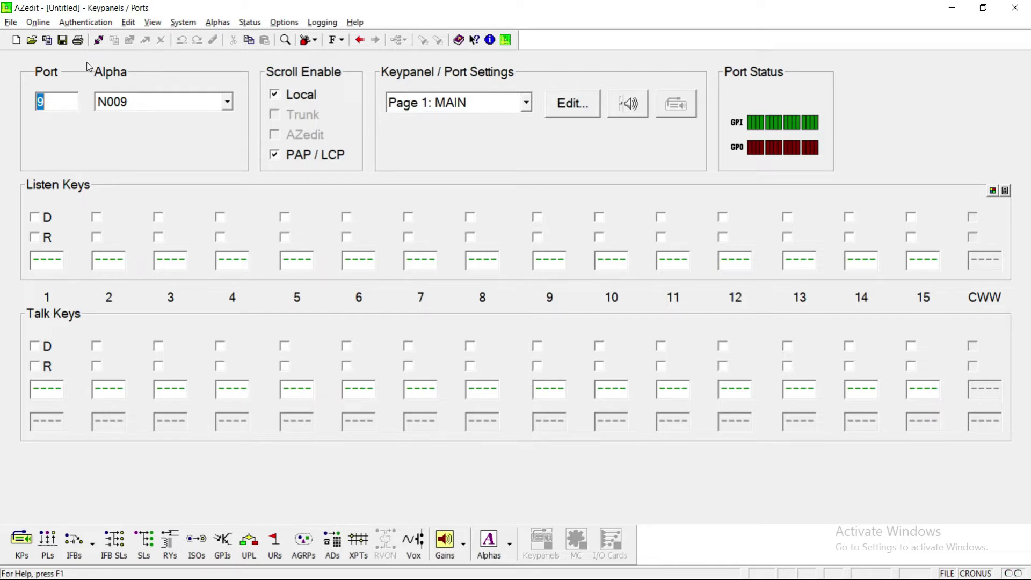
# Connect the editor to the intercom system to work online.
pyautogui.click(31, 41)
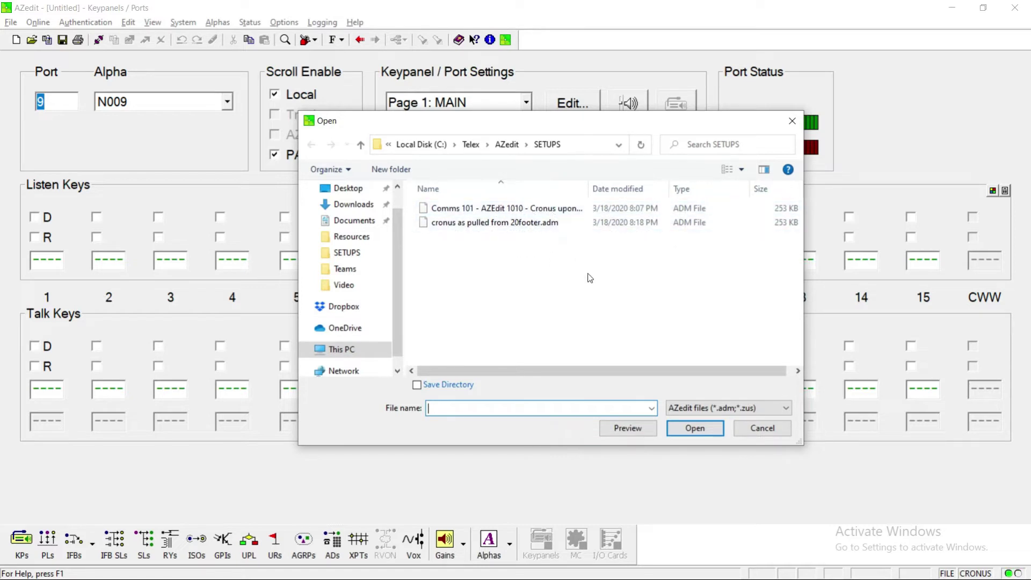
pyautogui.click(772, 436)
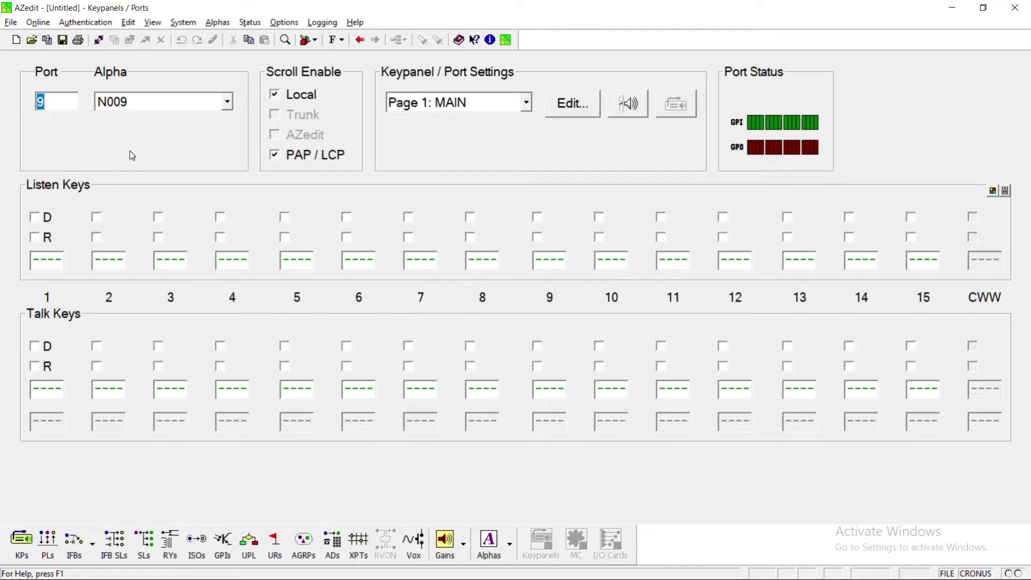
pyautogui.click(99, 41)
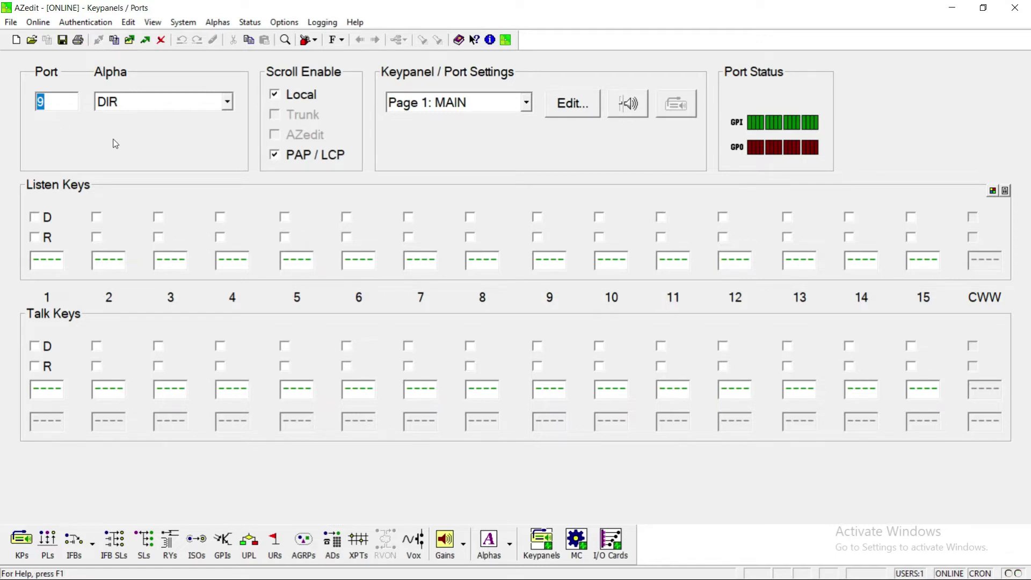
pyautogui.click(170, 260)
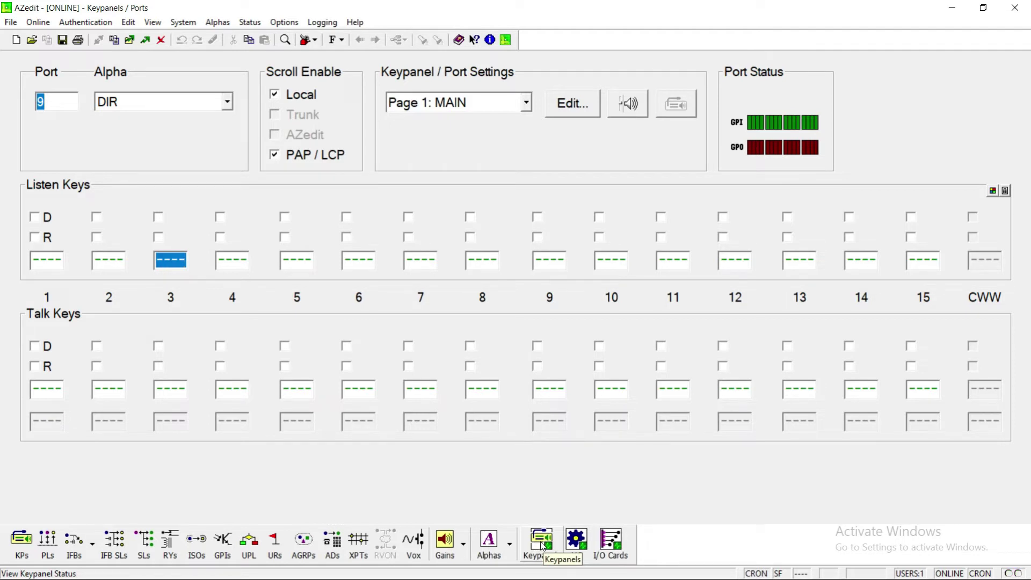
# Clear the error counters and "Bad Cut" status for all ports in the keypanel port status.
pyautogui.click(542, 546)
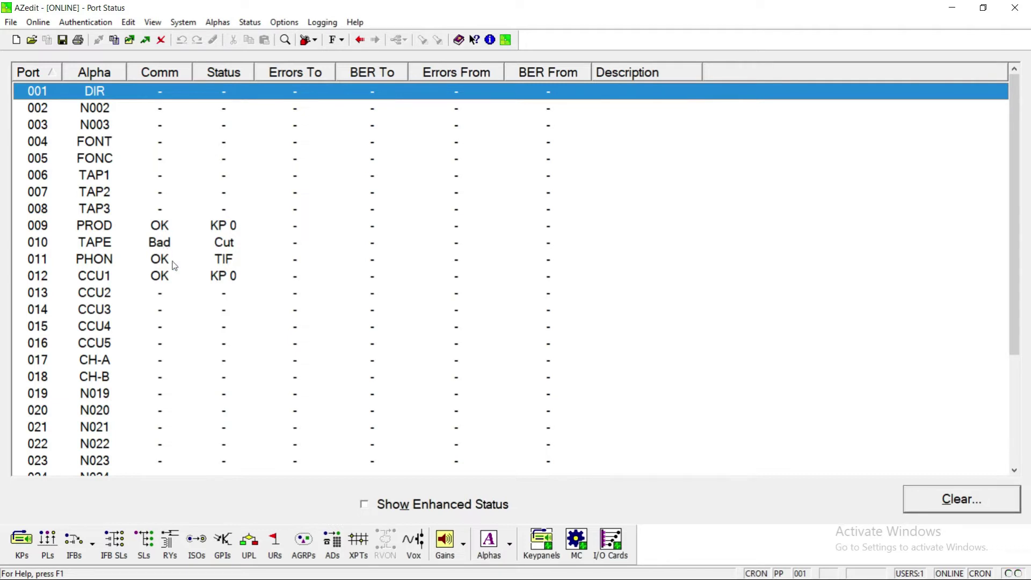
pyautogui.click(916, 500)
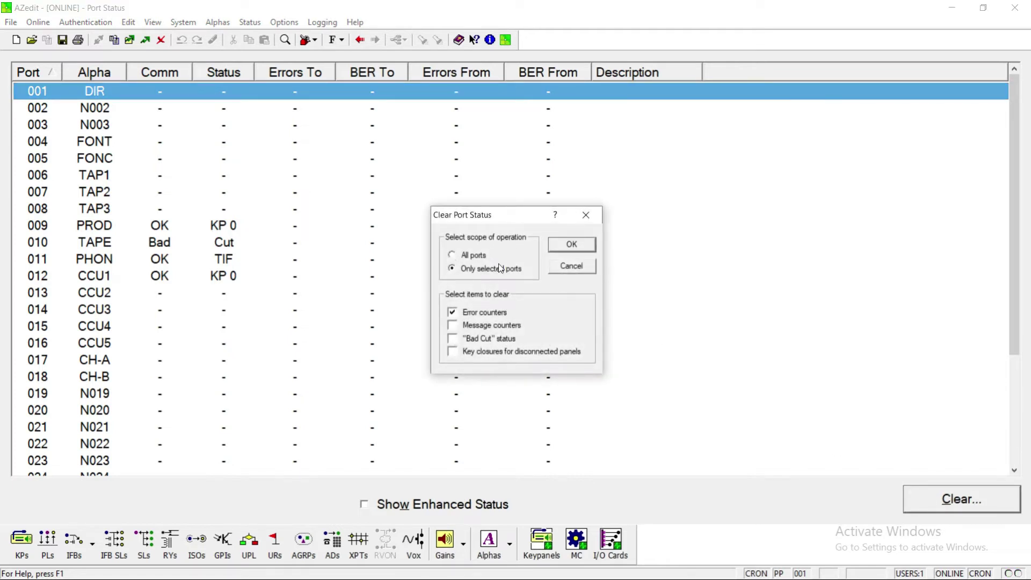
pyautogui.click(461, 255)
pyautogui.click(484, 340)
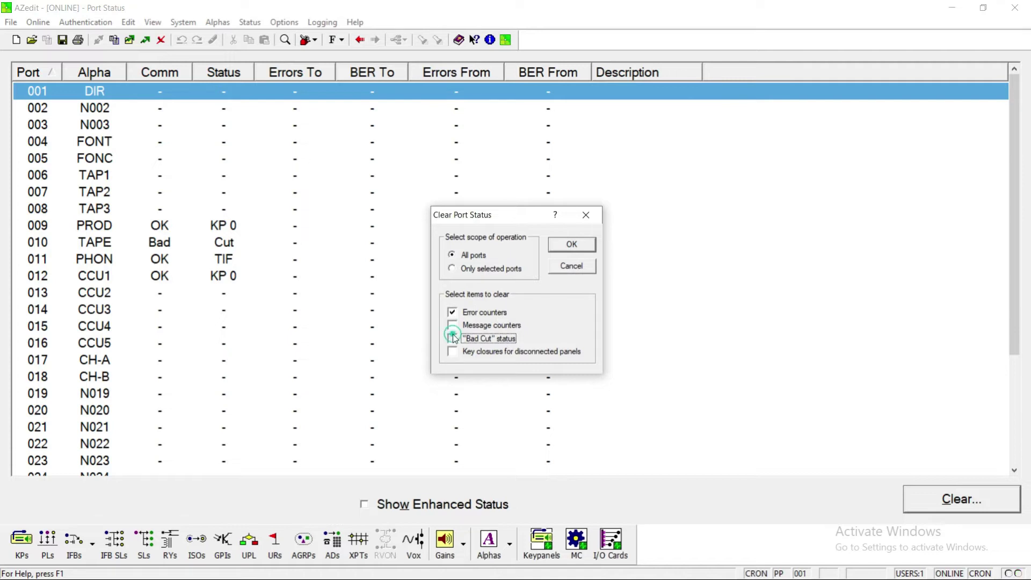
pyautogui.click(590, 246)
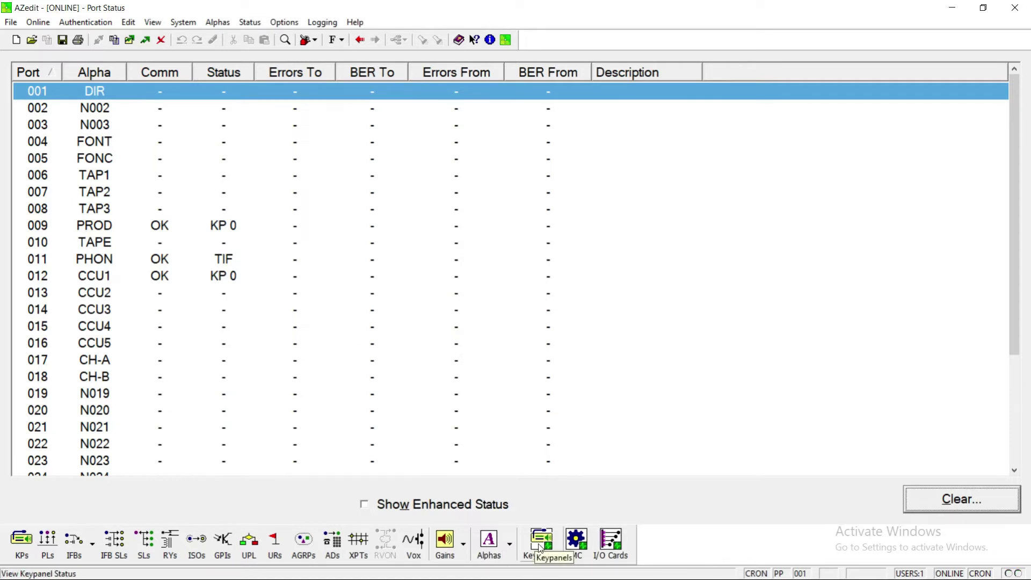
# Review the master controller status and the I/O card status.
pyautogui.click(576, 545)
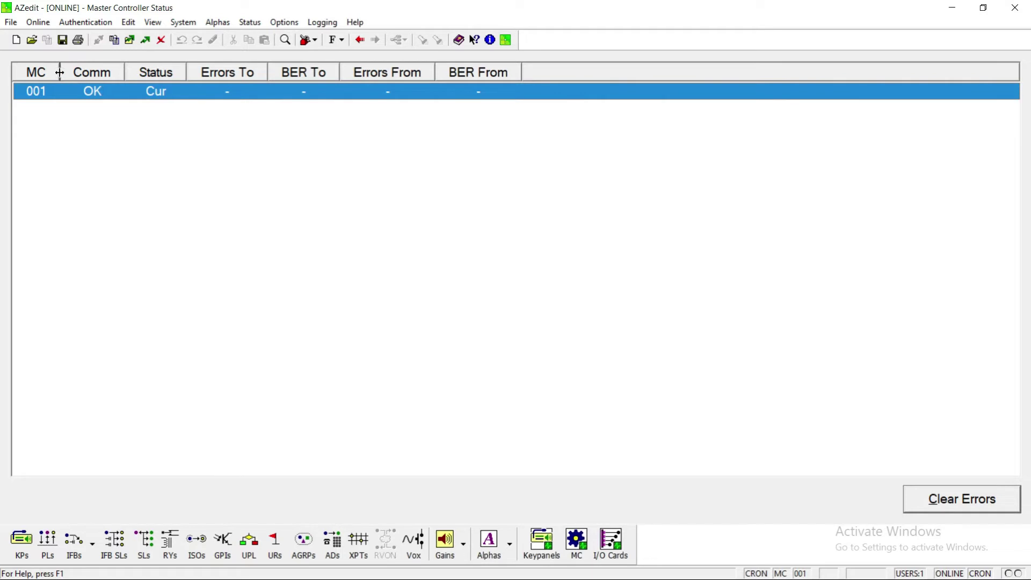
pyautogui.moveTo(60, 70); pyautogui.dragTo(81, 75)
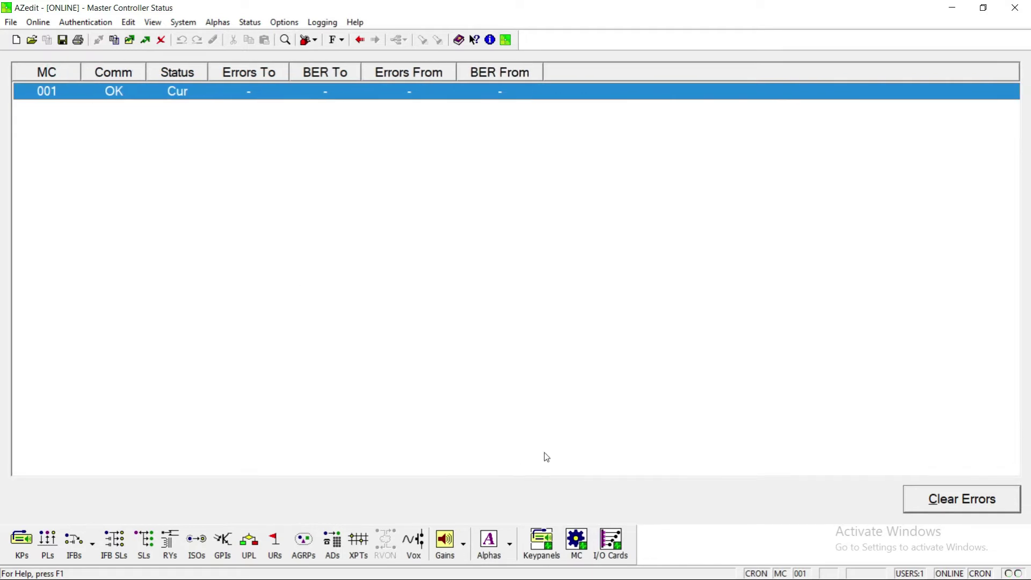
pyautogui.click(614, 553)
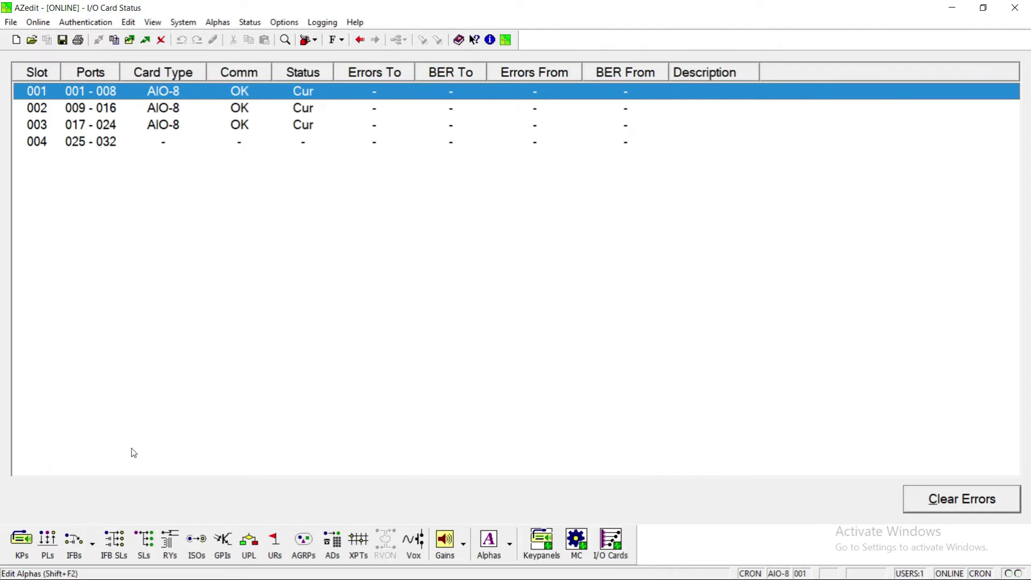
# Display the key assignments of port 9 in the keypanel setup.
pyautogui.click(22, 542)
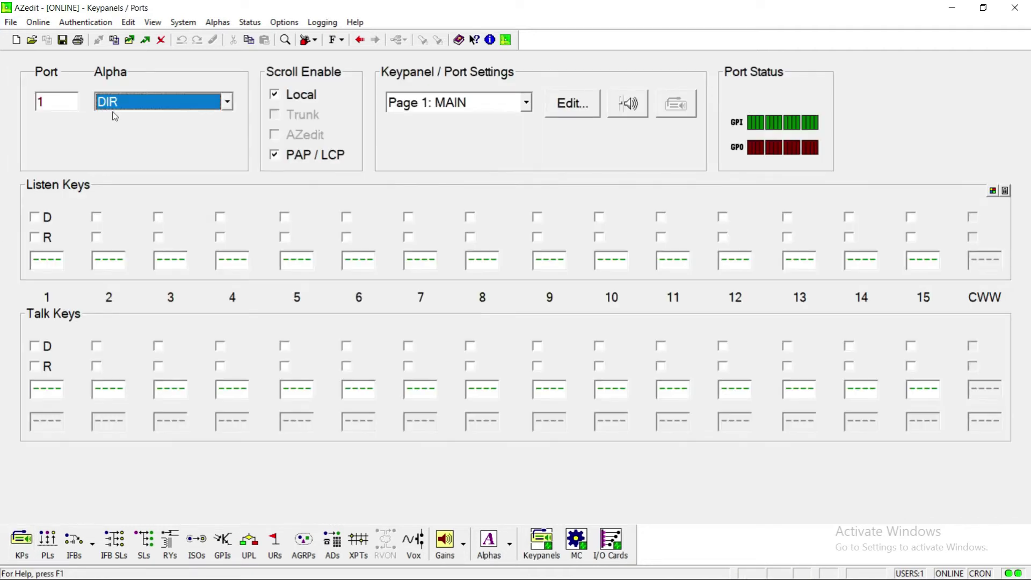
pyautogui.doubleClick(52, 109)
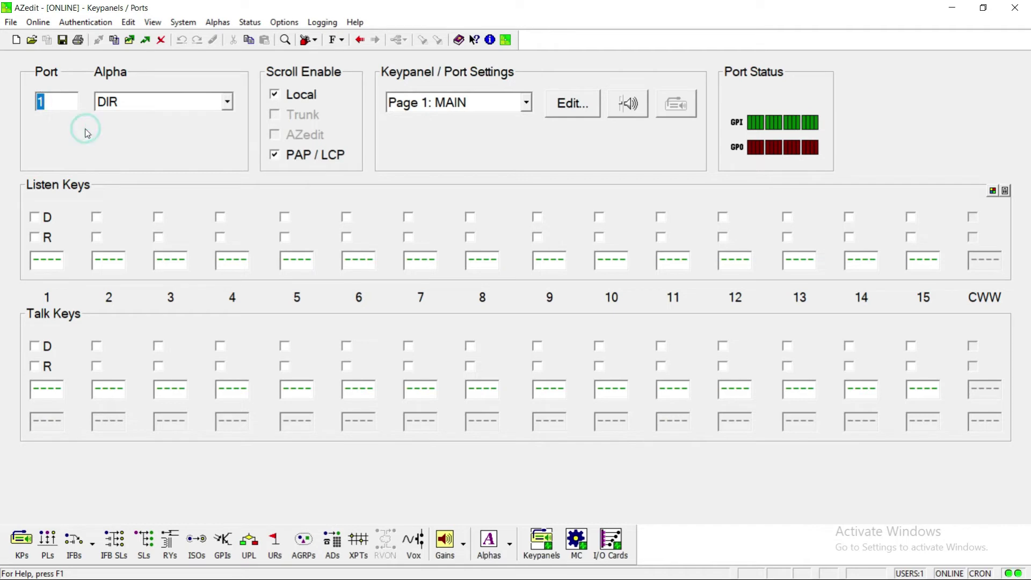
pyautogui.click(102, 102)
pyautogui.click(31, 169)
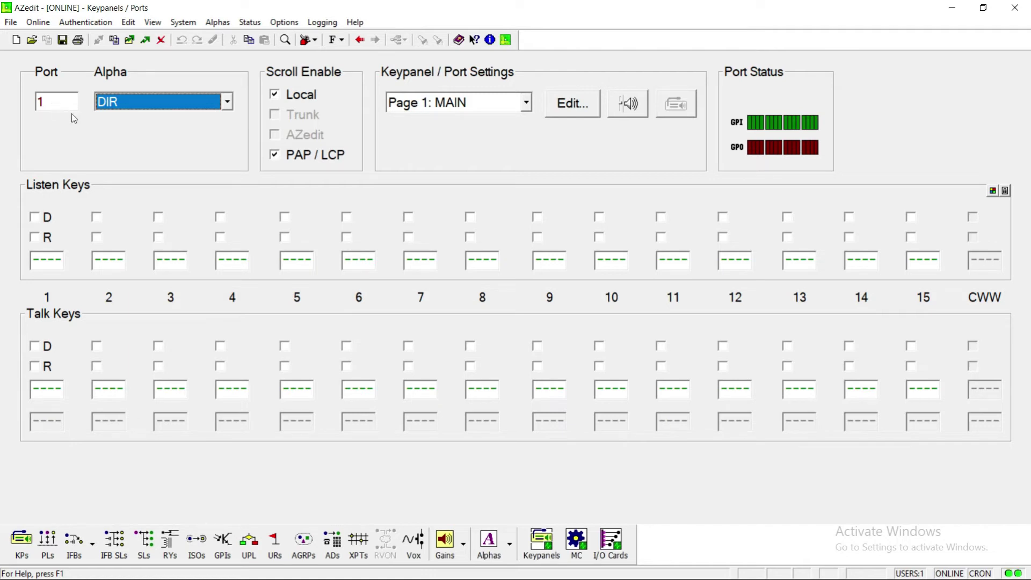
pyautogui.doubleClick(55, 102)
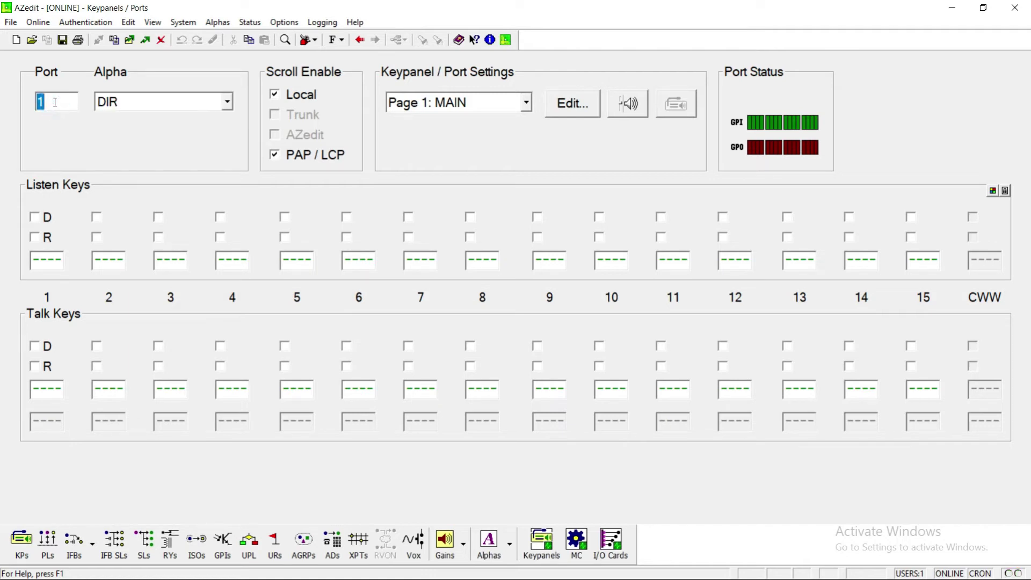
pyautogui.write('9')
pyautogui.press('Return')
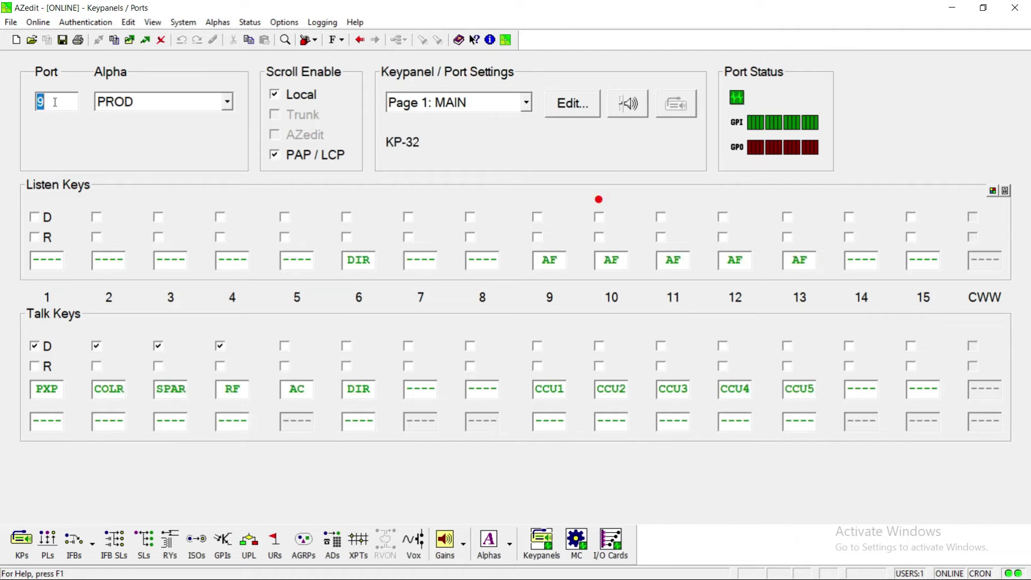
pyautogui.click(55, 102)
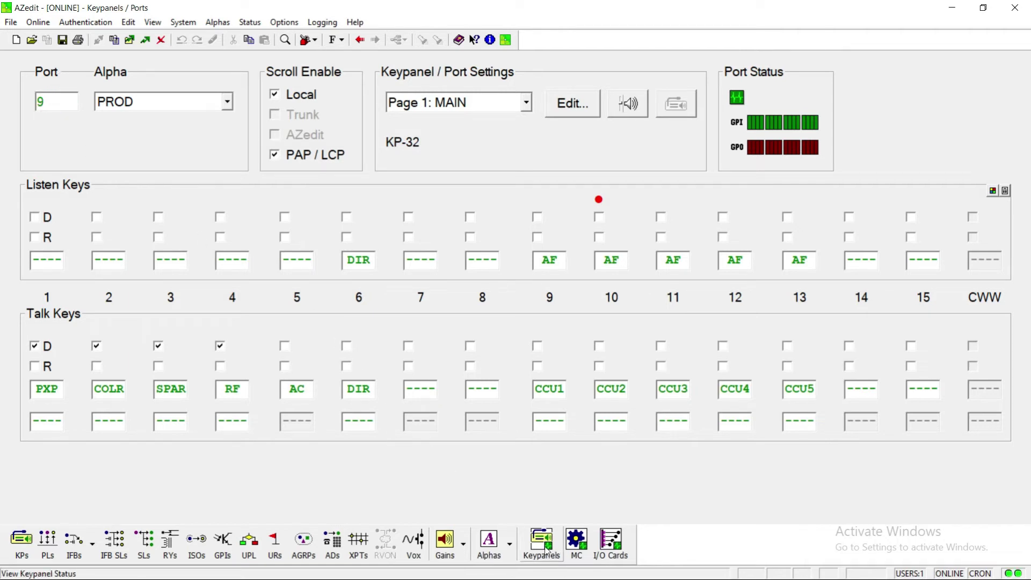
# Check port 009 in the keypanel status list and return to its key assignments.
pyautogui.click(577, 539)
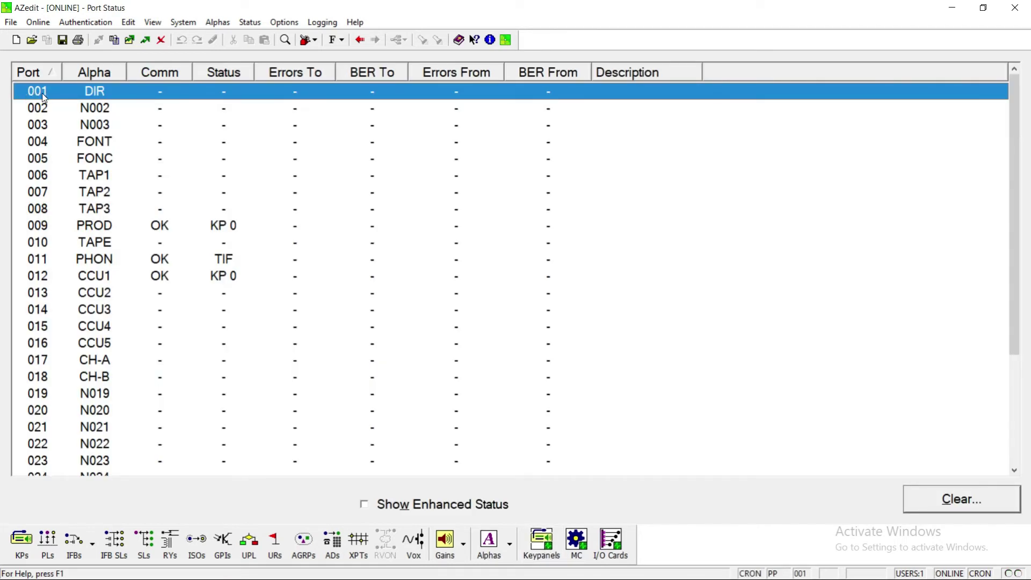
pyautogui.click(64, 230)
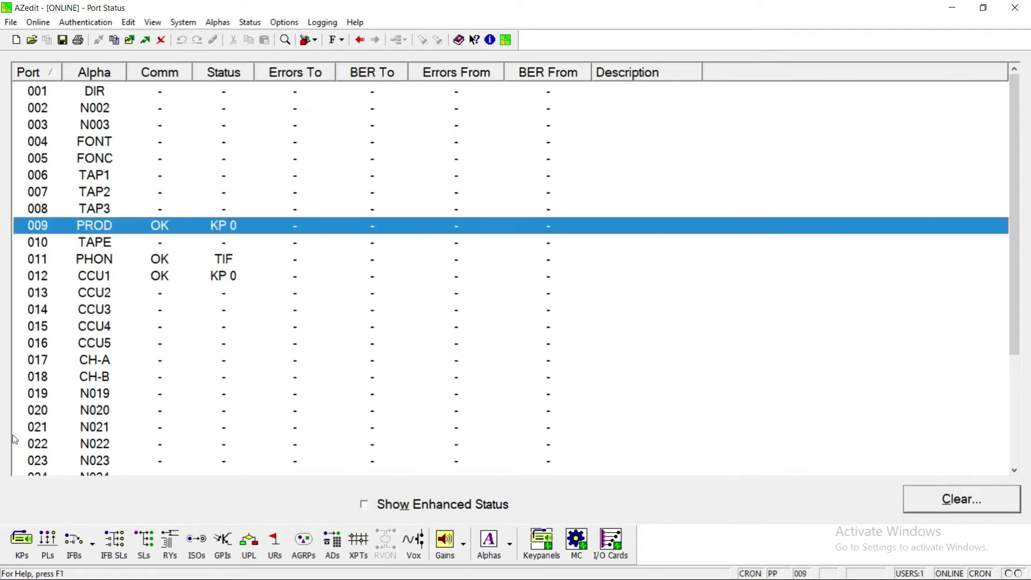
pyautogui.click(22, 542)
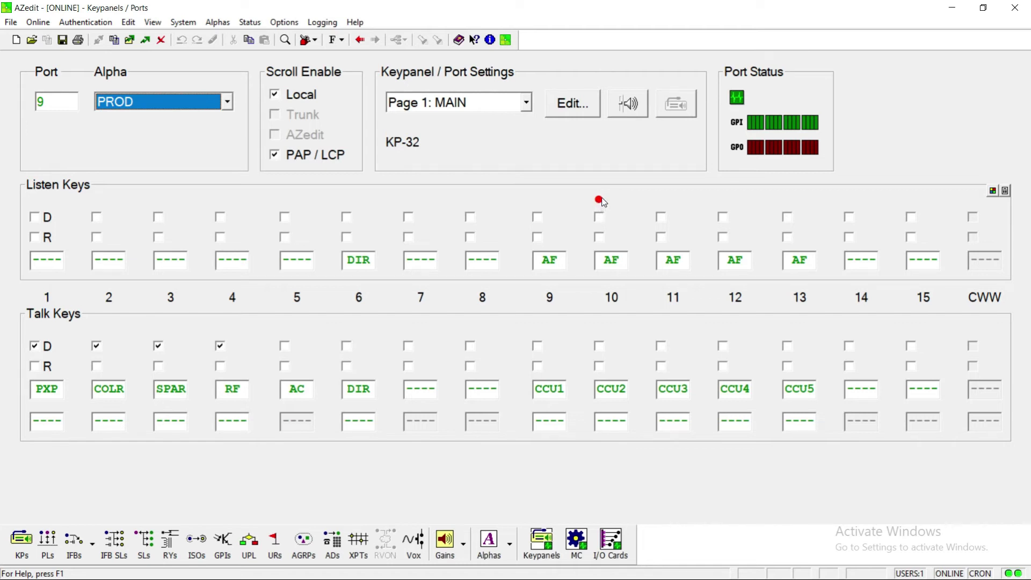
# Enable the D option for talk key 10 on port 9, and disable it again.
pyautogui.click(619, 385)
pyautogui.click(625, 347)
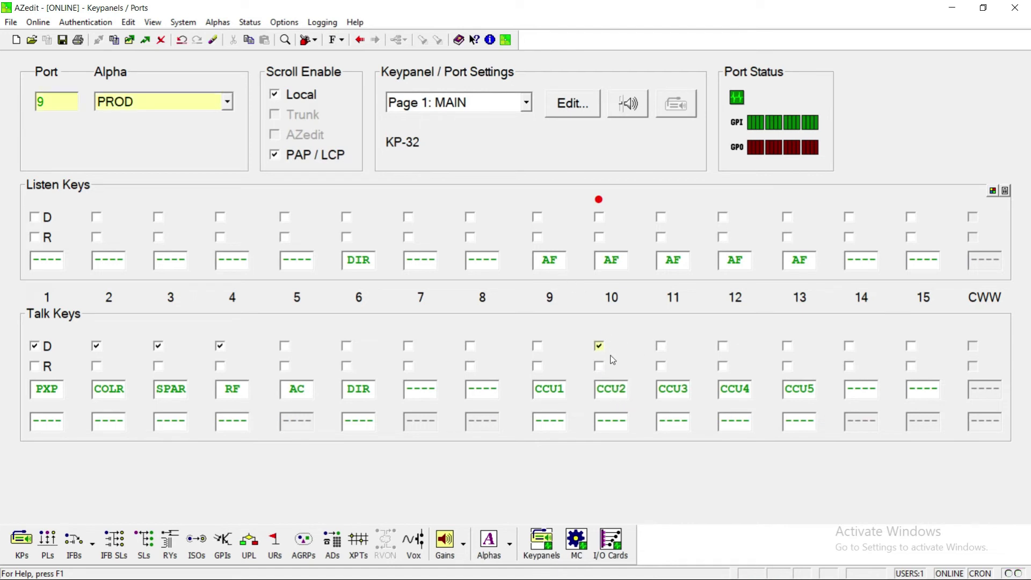
pyautogui.click(602, 350)
# Remove the assignments from talk keys 11, 12 and 13 on port 9.
pyautogui.click(671, 388)
pyautogui.press('BackSpace')
pyautogui.press('Tab')
pyautogui.press('BackSpace')
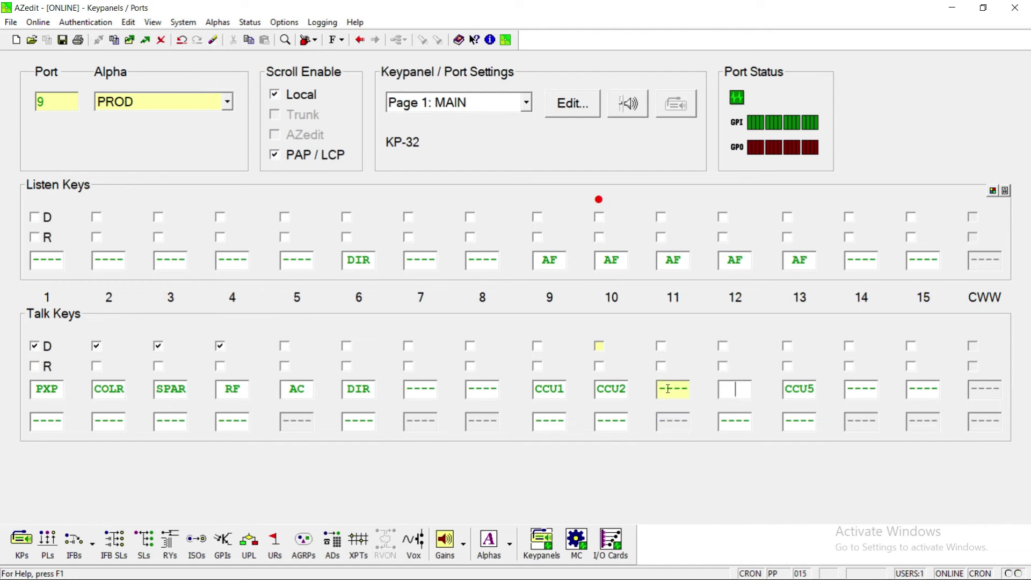
pyautogui.press('Tab')
pyautogui.press('BackSpace')
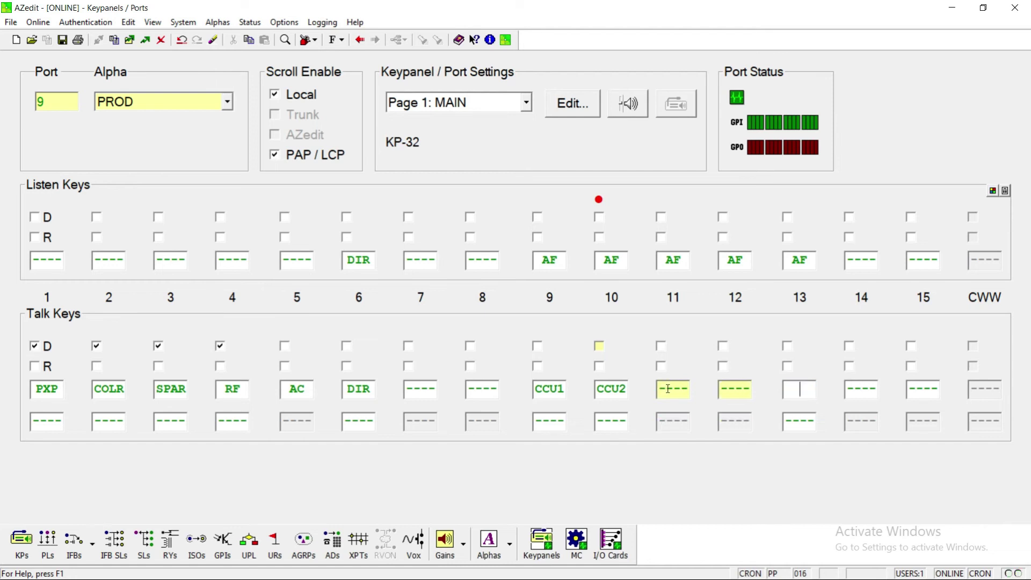
pyautogui.press('Tab')
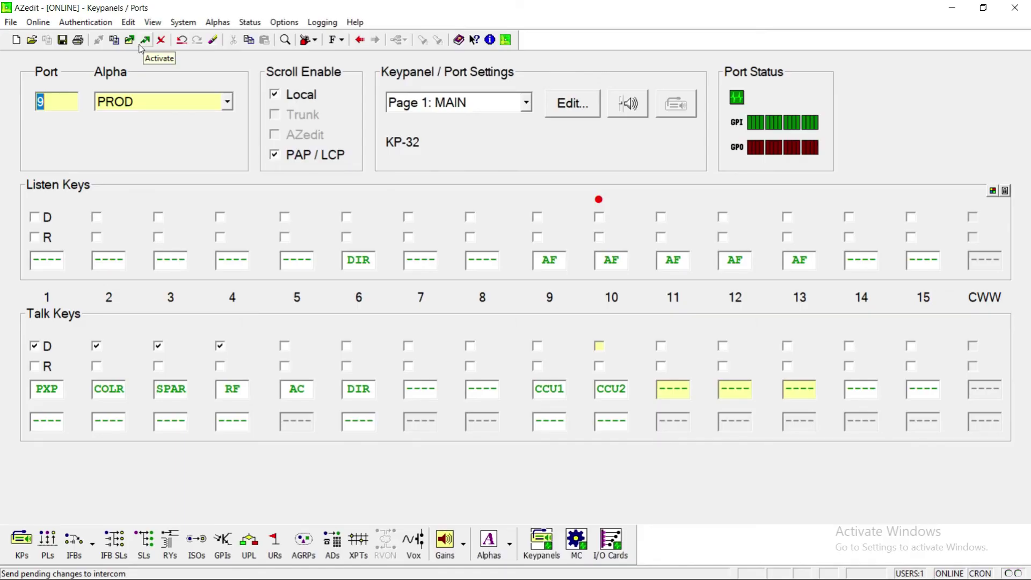
# Send the pending changes for keypanel 9 to the intercom and check talk keys 11 to 13.
pyautogui.click(145, 41)
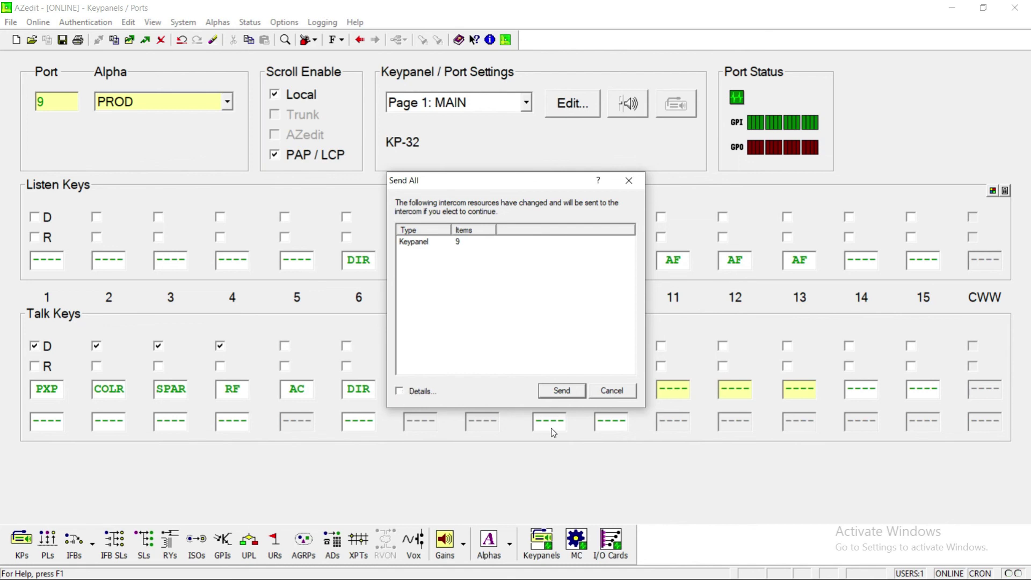
pyautogui.click(569, 393)
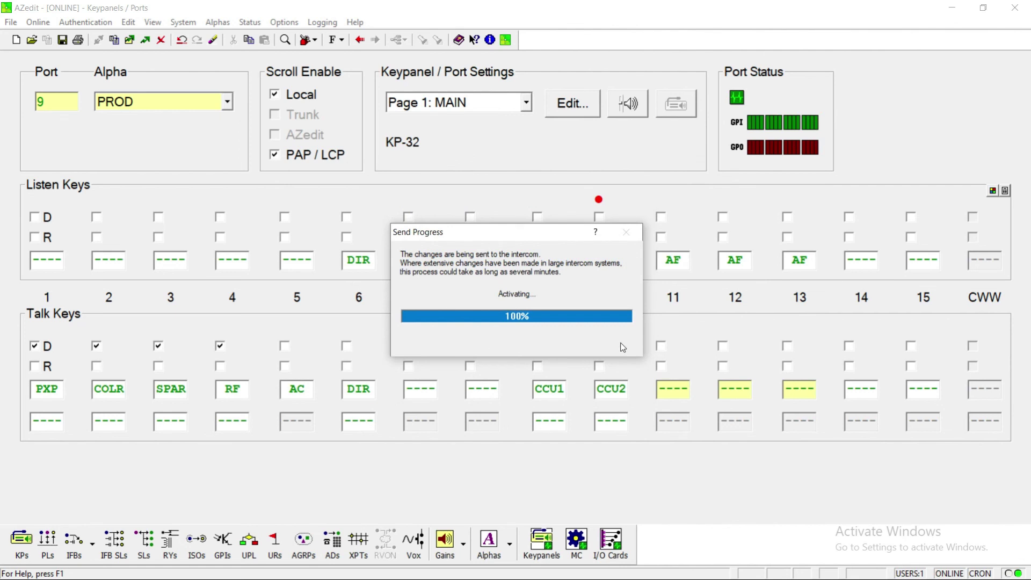
pyautogui.click(678, 390)
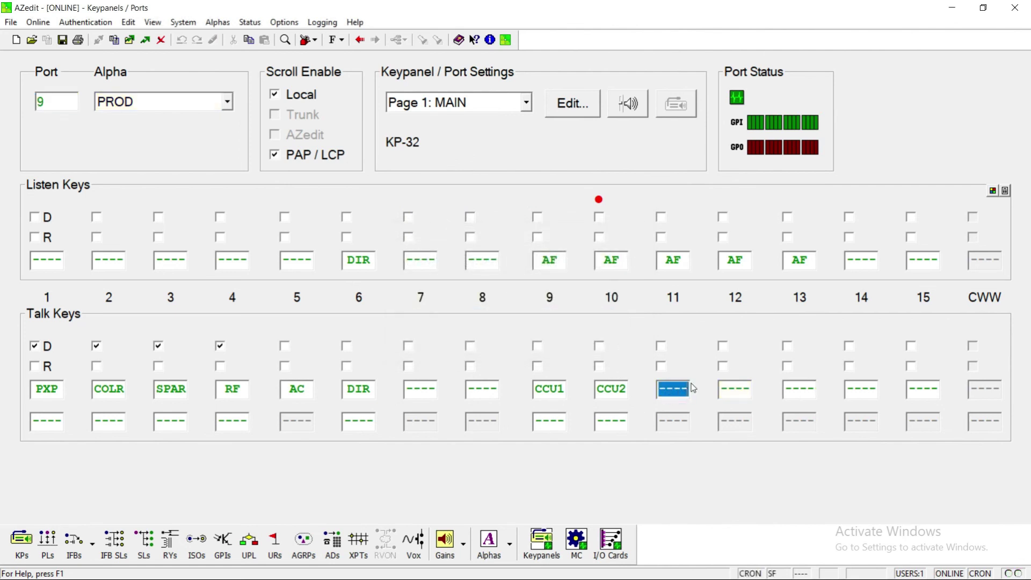
pyautogui.click(735, 389)
pyautogui.click(801, 391)
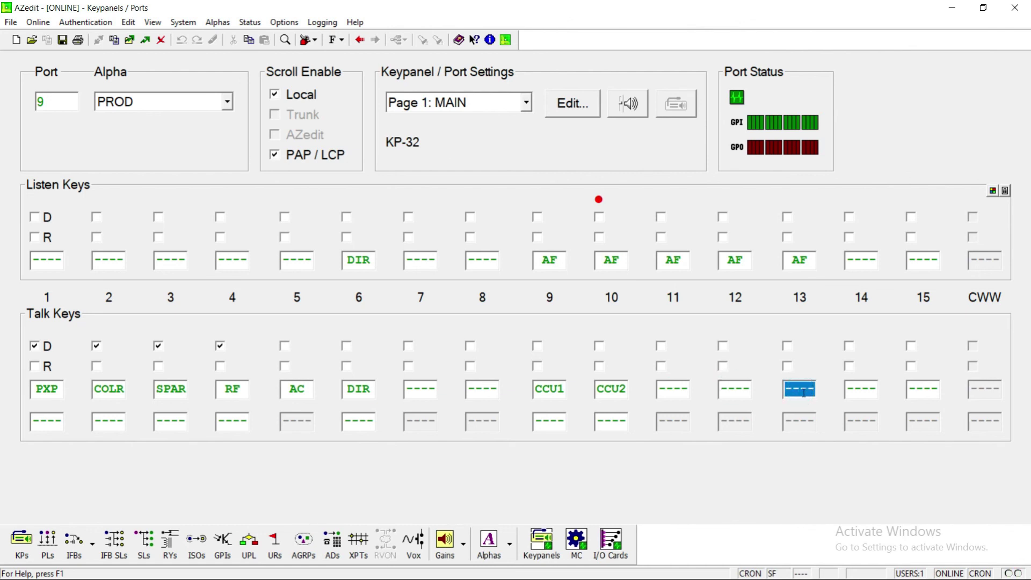
pyautogui.click(684, 383)
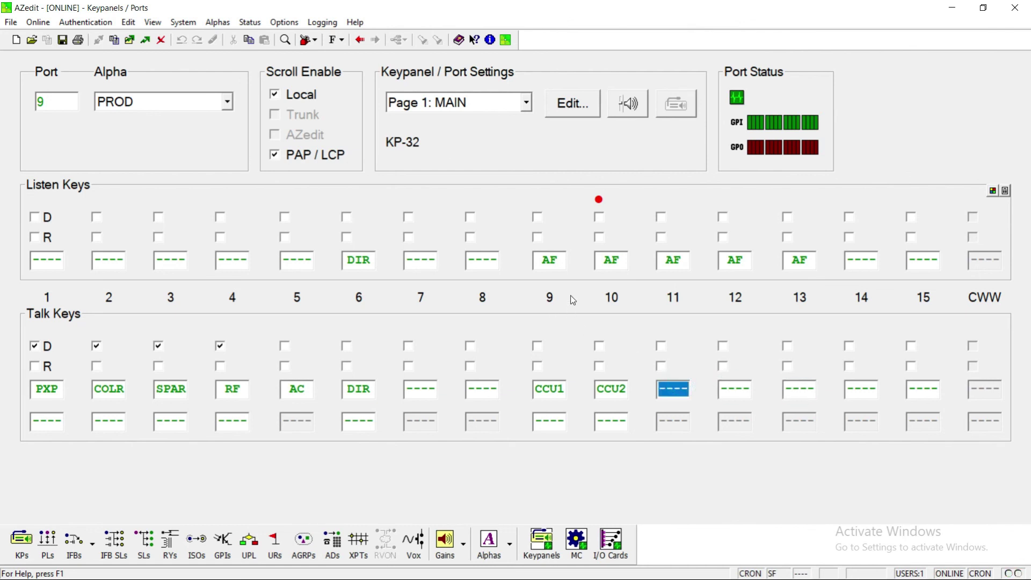